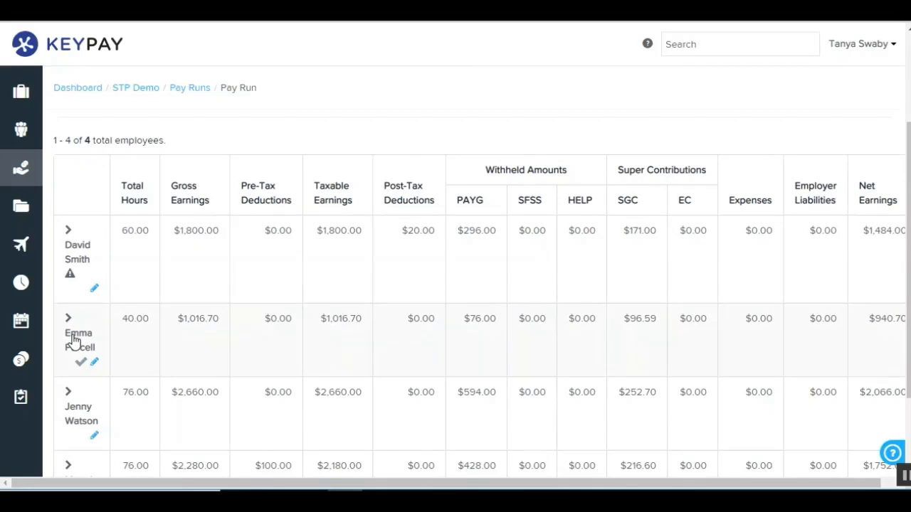
# Review the earnings and leave accruals of the second employee in the pay run.
pyautogui.click(74, 340)
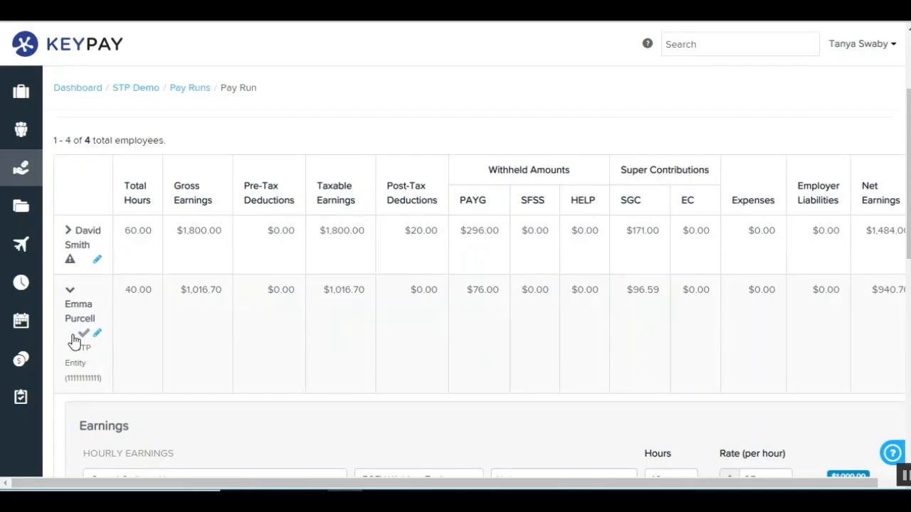
pyautogui.scroll(-1, 74, 340)
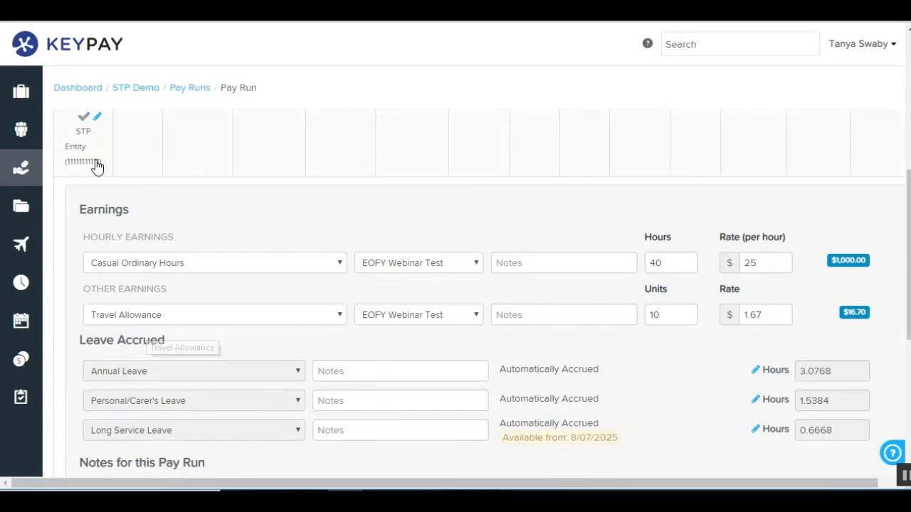
pyautogui.click(86, 139)
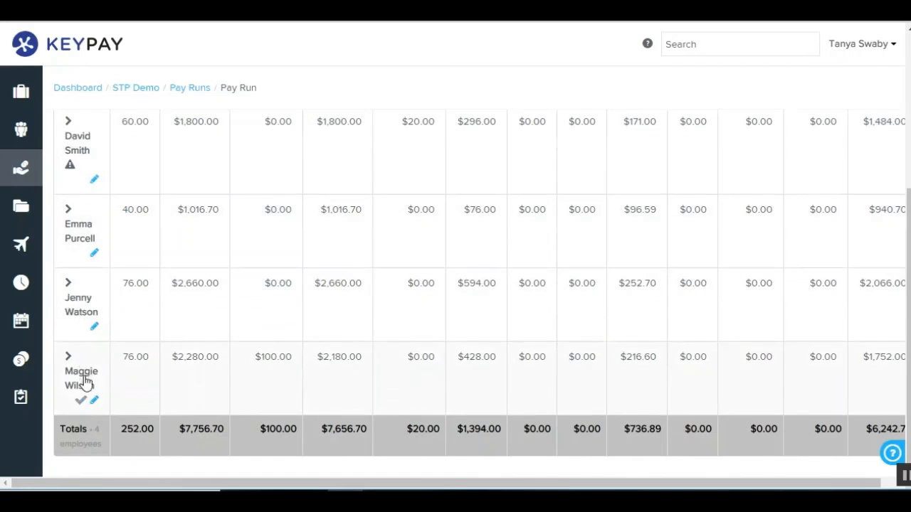
# Review the earnings, leave accruals and deductions of the last employee in the pay run.
pyautogui.click(83, 382)
pyautogui.scroll(-6, 82, 378)
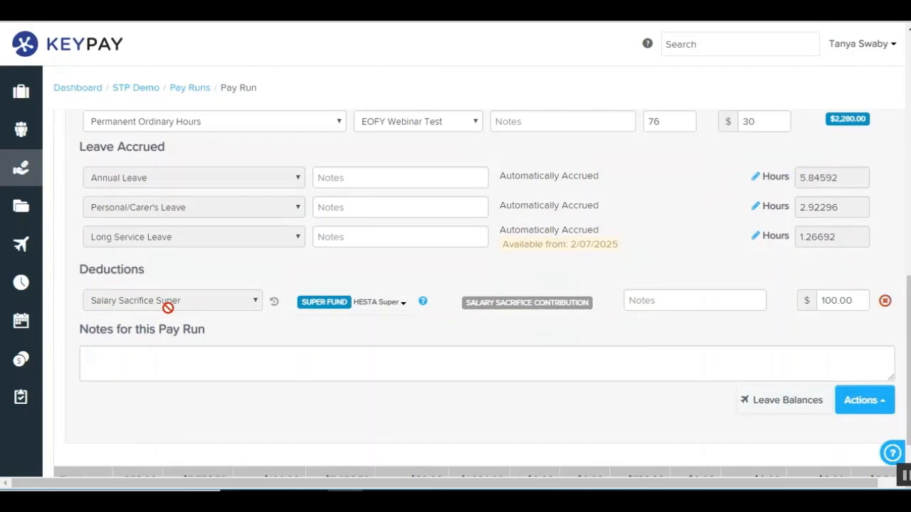
pyautogui.scroll(5, 167, 277)
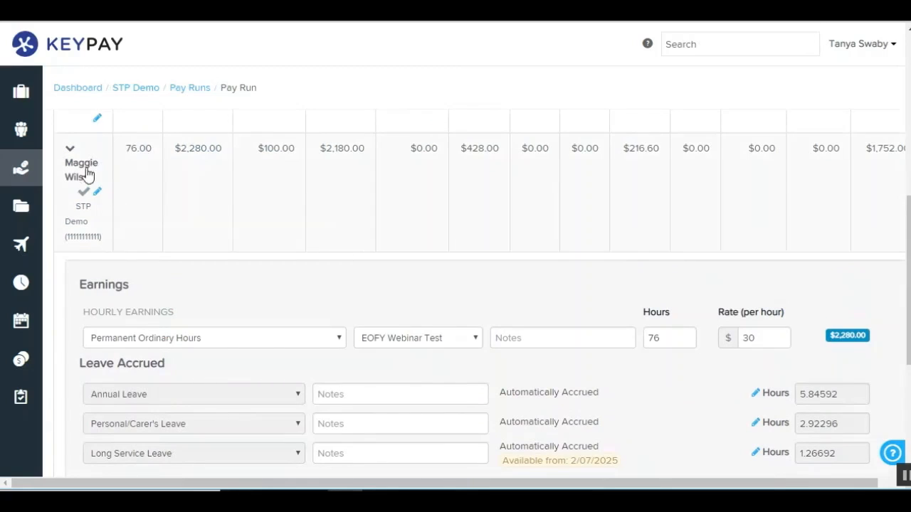
pyautogui.click(85, 176)
# Terminate the third employee in the pay run with a termination date of 25/09/2018.
pyautogui.click(81, 305)
pyautogui.scroll(-4, 82, 310)
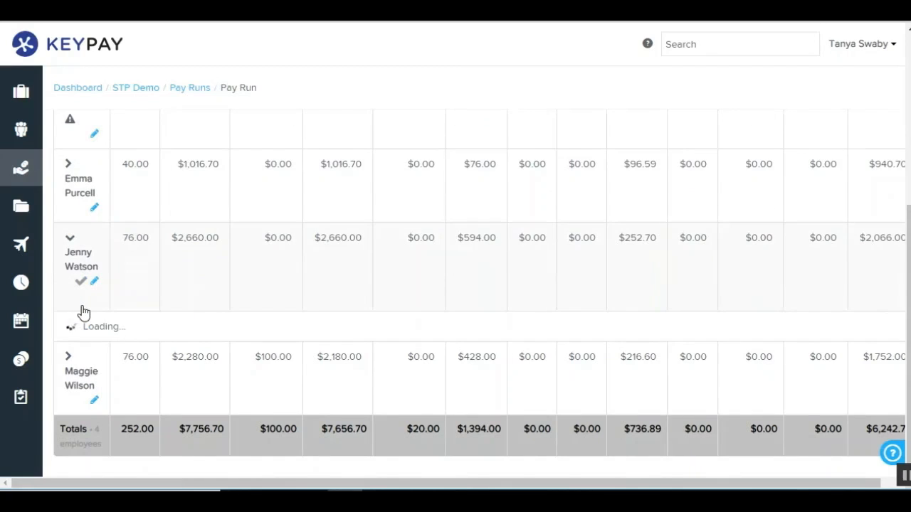
pyautogui.scroll(-2, 711, 384)
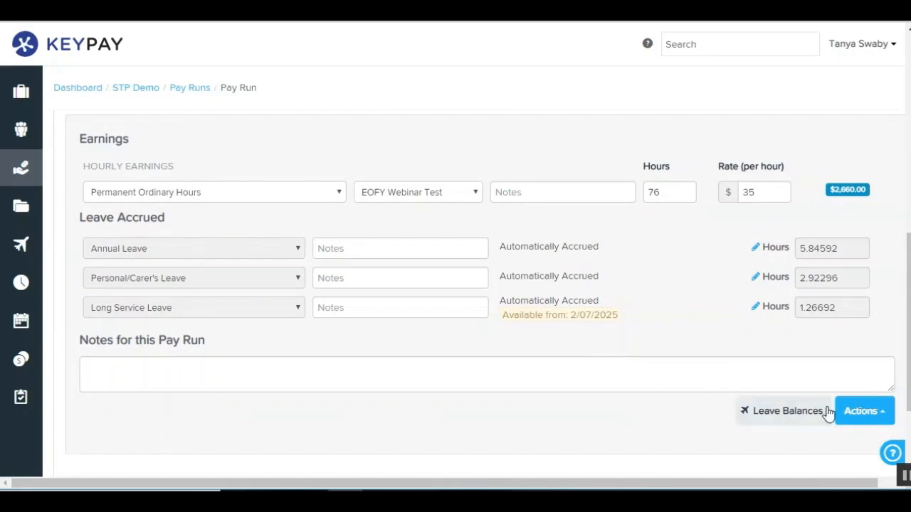
pyautogui.click(865, 411)
pyautogui.click(844, 368)
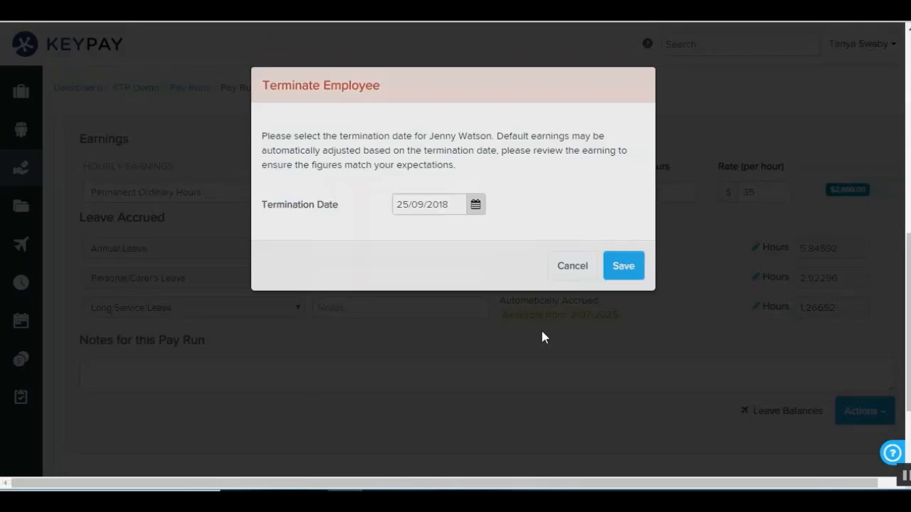
pyautogui.click(623, 268)
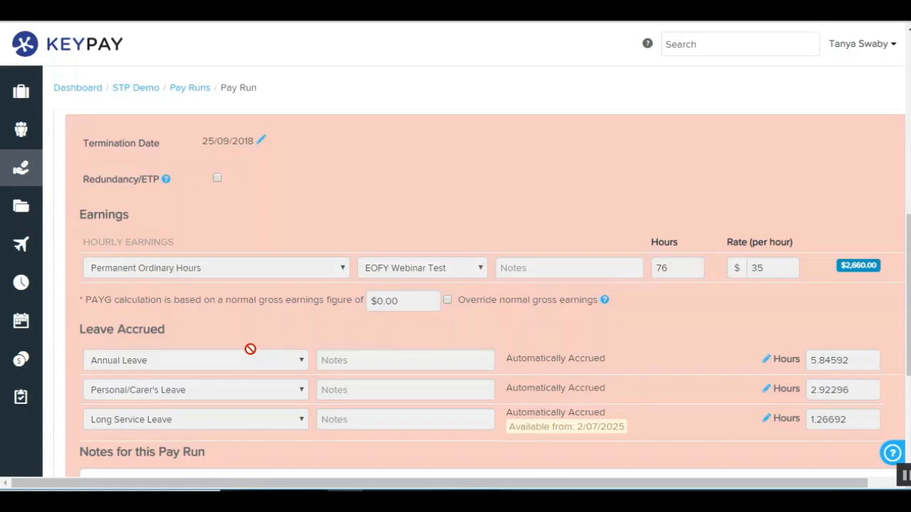
pyautogui.scroll(3, 250, 352)
pyautogui.click(77, 244)
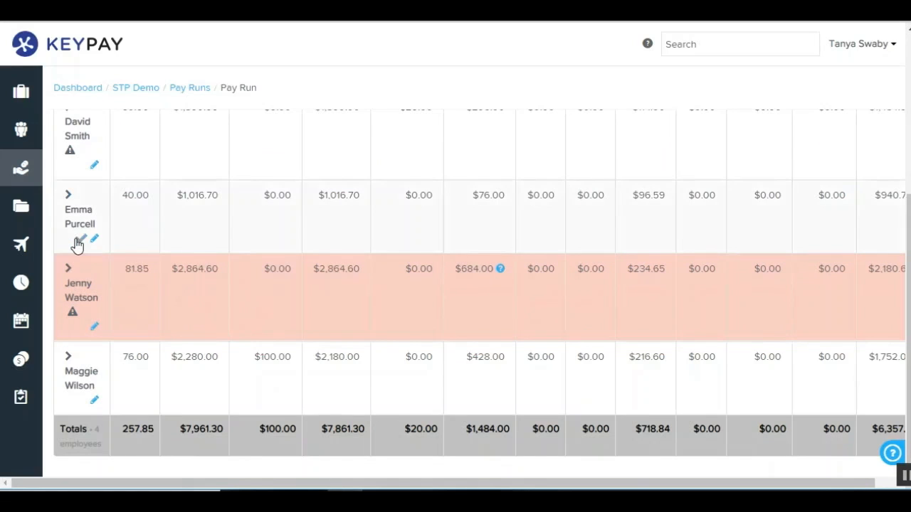
# Finalise the fortnightly pay run with the option to lodge it with the ATO now.
pyautogui.scroll(5, 245, 350)
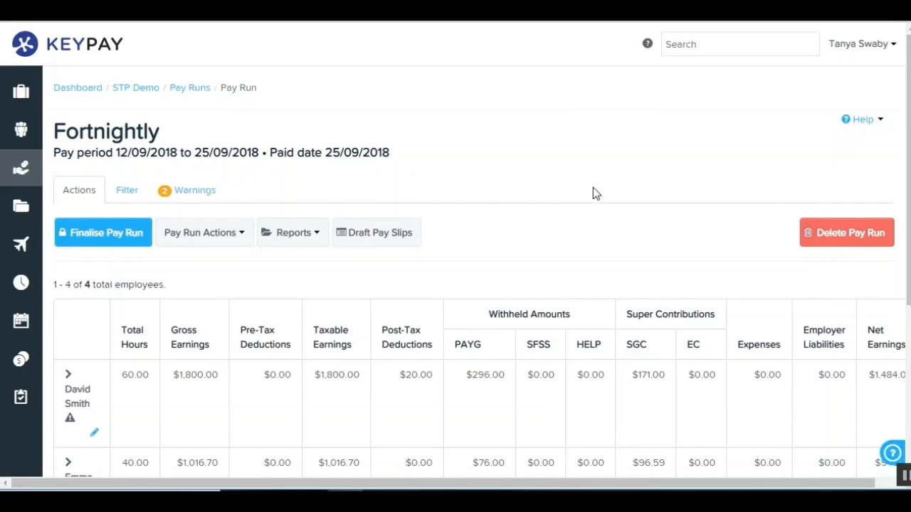
pyautogui.click(140, 240)
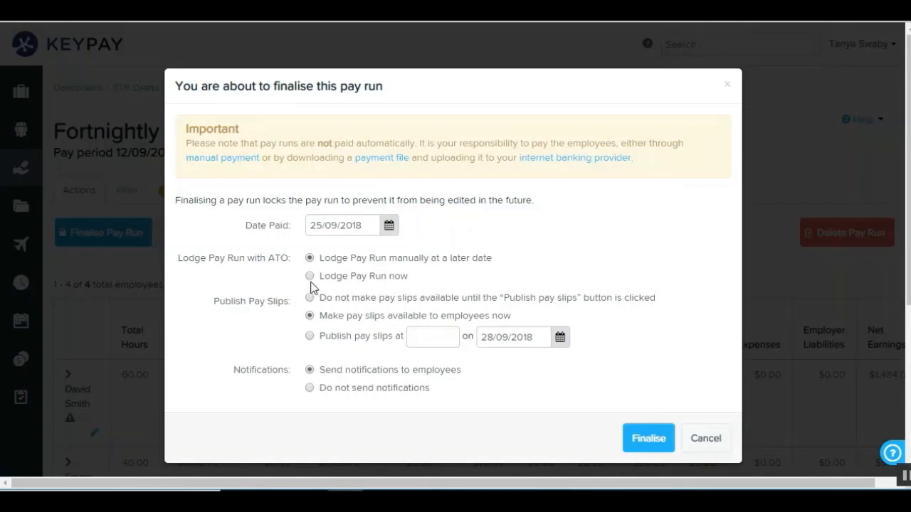
pyautogui.click(311, 277)
pyautogui.click(645, 441)
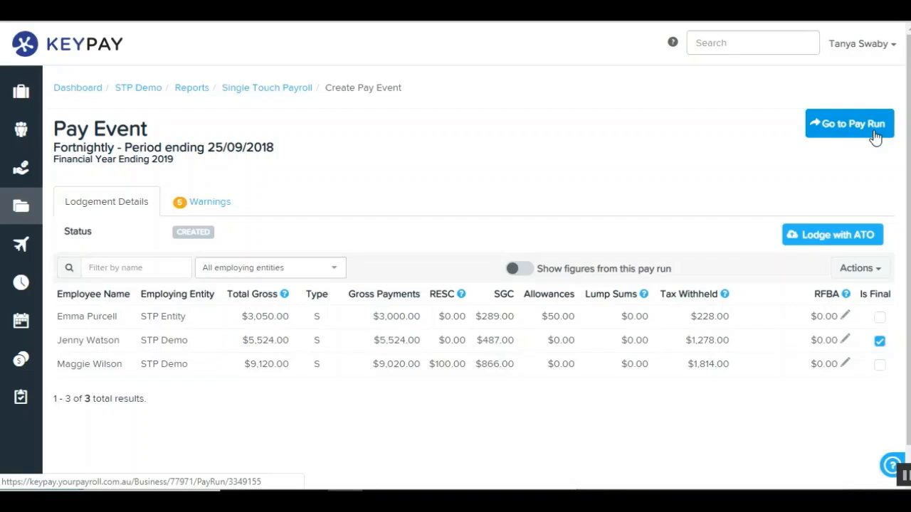
# Review the pay event's warnings and compare the lodgement details with the figures from this pay run.
pyautogui.click(203, 212)
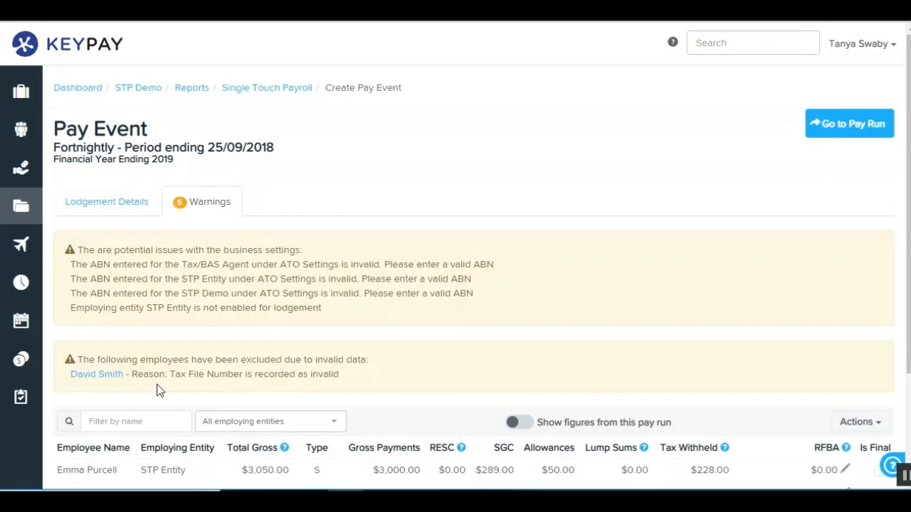
pyautogui.click(128, 203)
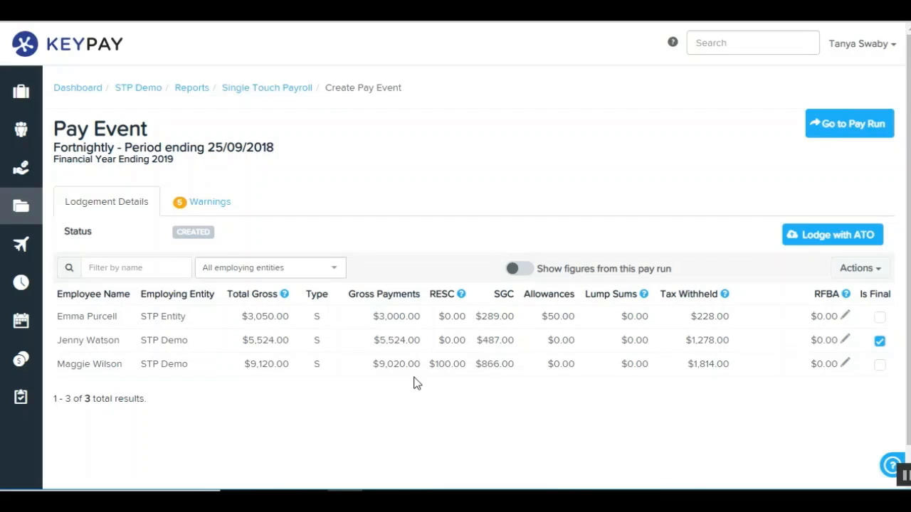
pyautogui.click(518, 272)
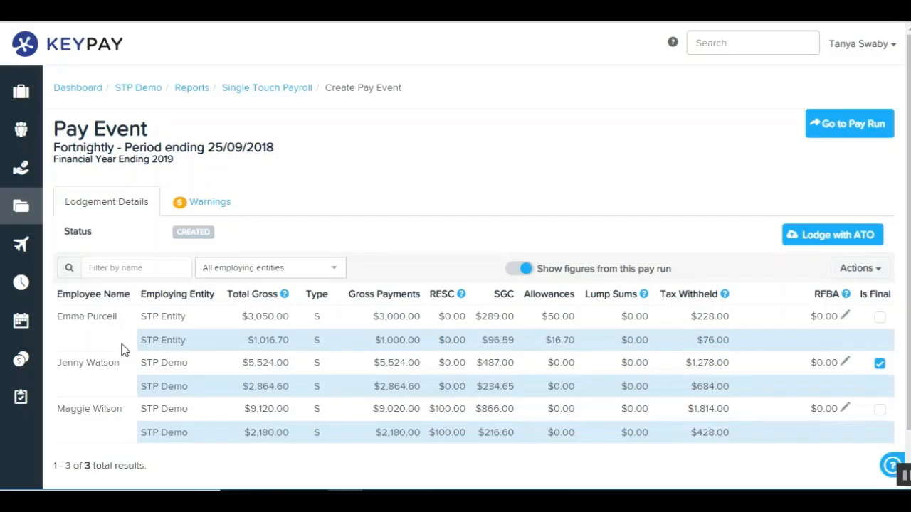
pyautogui.click(524, 271)
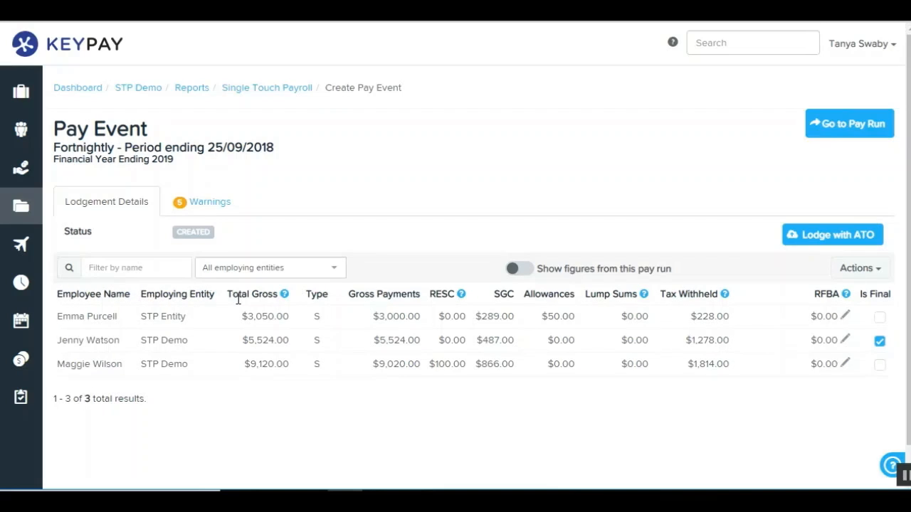
# Read the explanations for the Total Gross, Type, RESC and Tax Withheld columns in the lodgement details.
pyautogui.moveTo(288, 300)
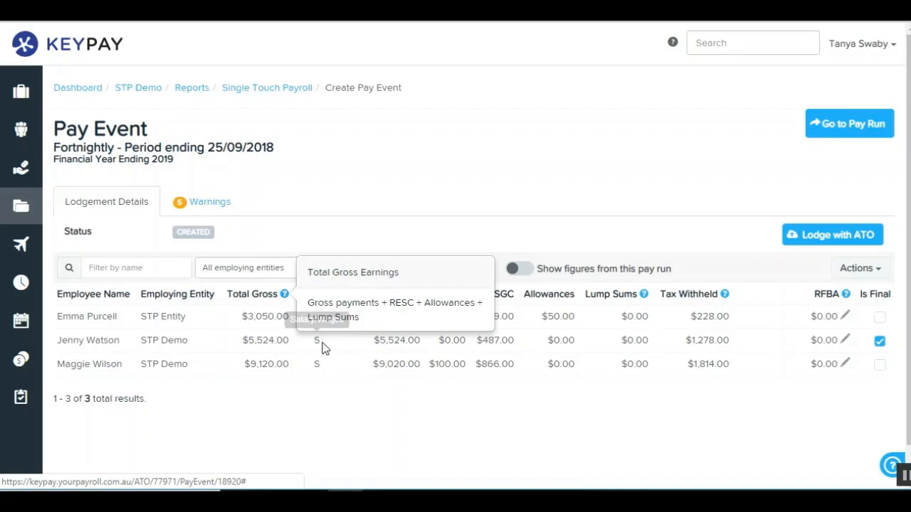
pyautogui.click(343, 359)
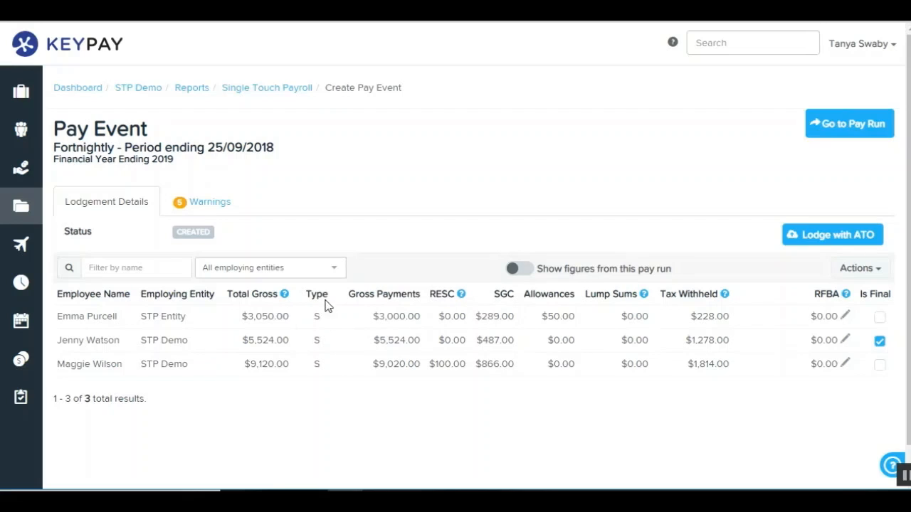
pyautogui.moveTo(318, 312)
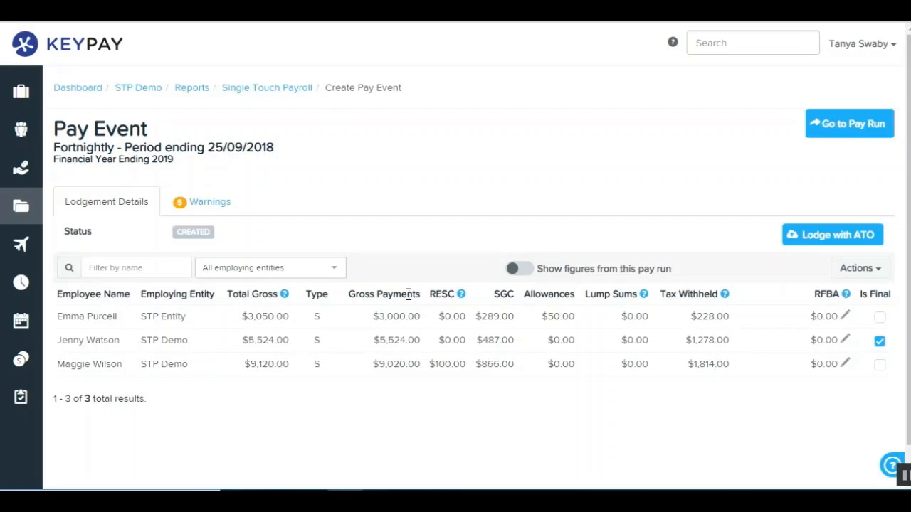
pyautogui.moveTo(462, 300)
pyautogui.moveTo(725, 298)
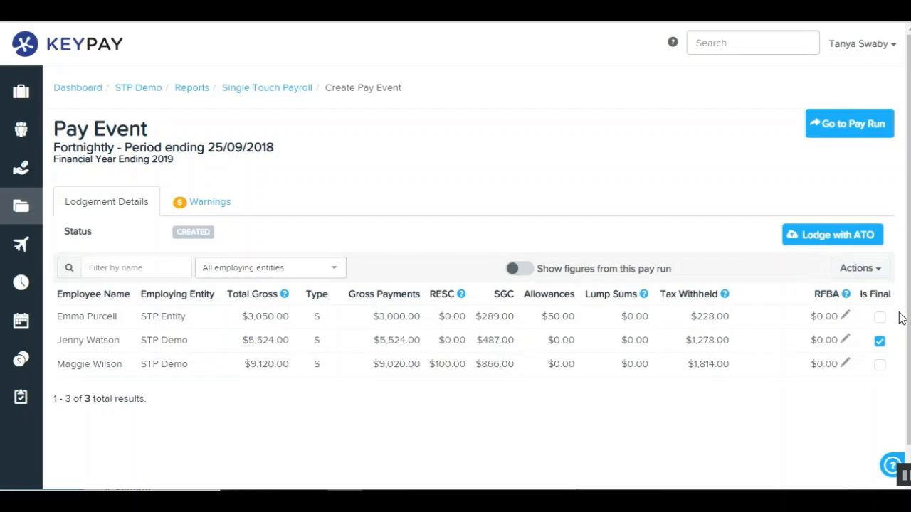
# Set the first employee's RFBA to $100.00, and mark and unmark that employee as final.
pyautogui.click(846, 317)
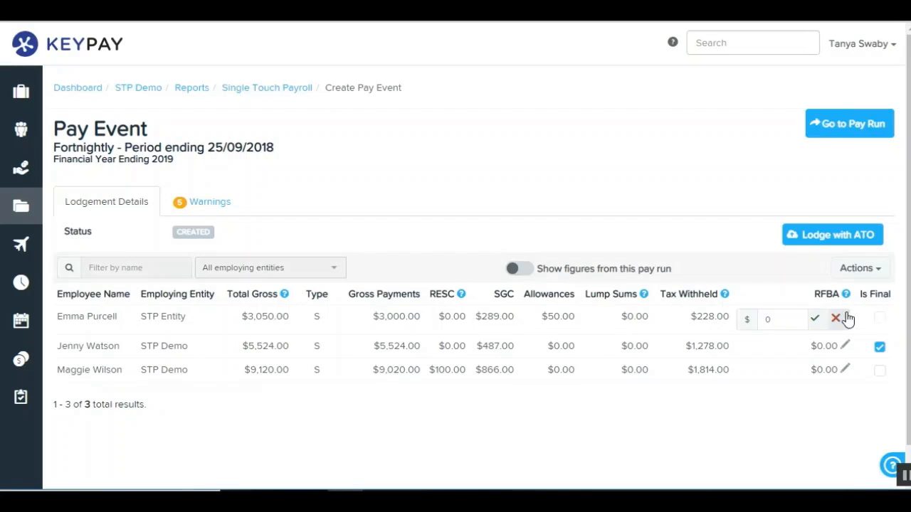
pyautogui.write('100.00')
pyautogui.click(815, 318)
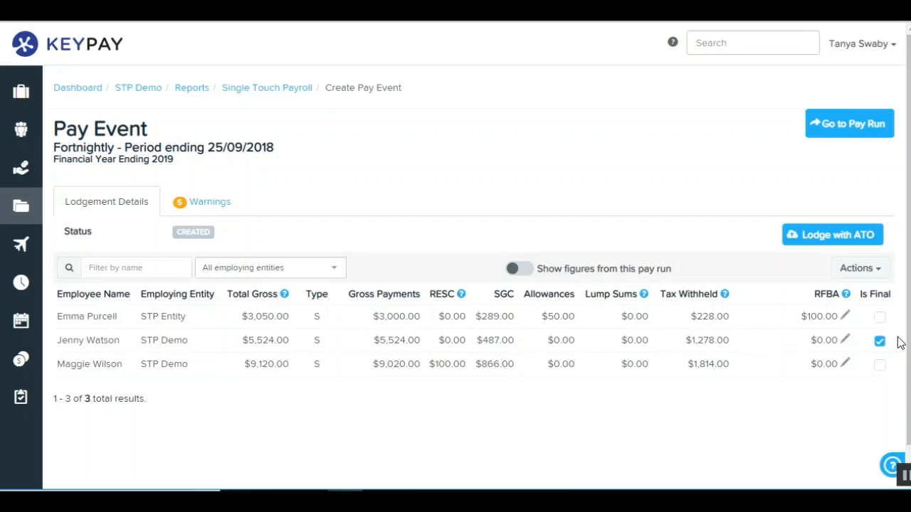
pyautogui.click(879, 318)
pyautogui.click(880, 318)
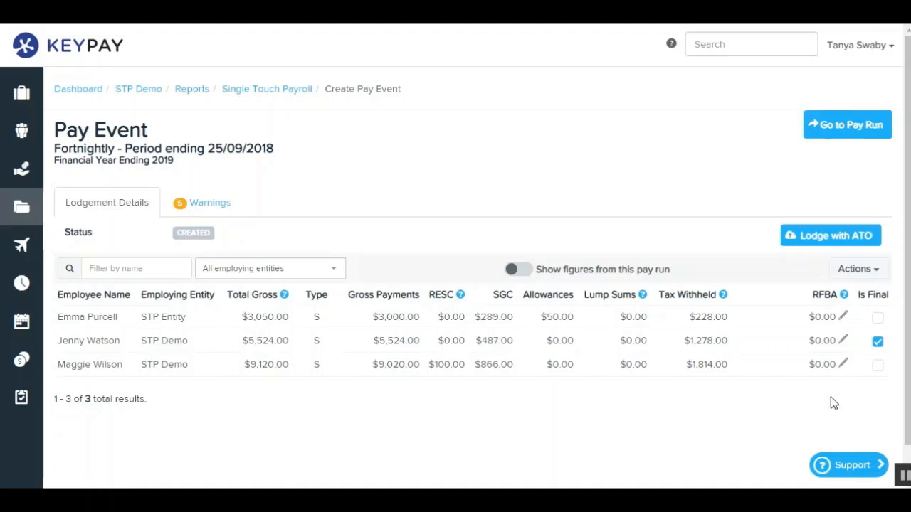
# Check the actions available for the pay event and review its business setting and employee warnings.
pyautogui.click(863, 272)
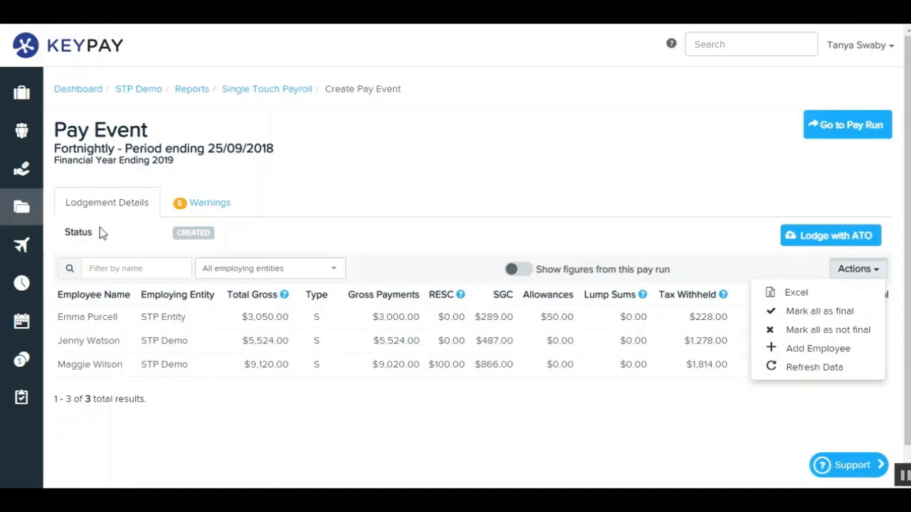
pyautogui.click(221, 218)
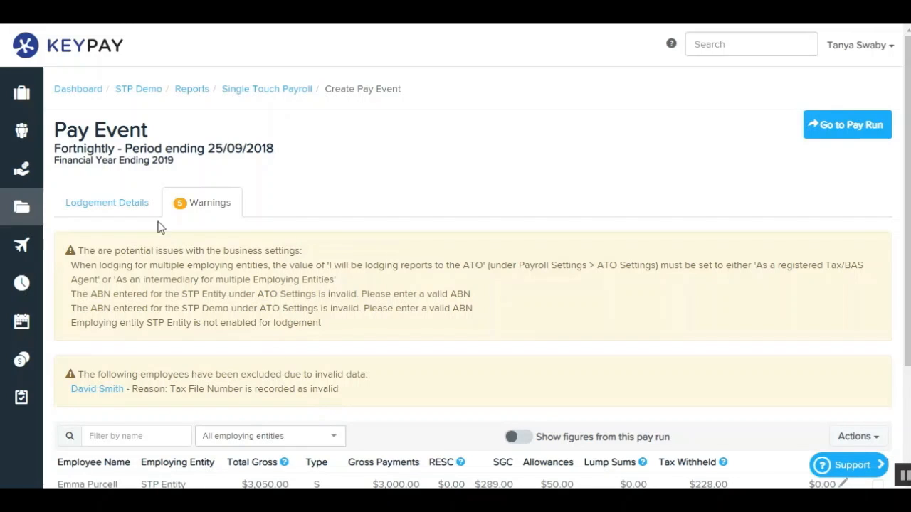
pyautogui.click(127, 203)
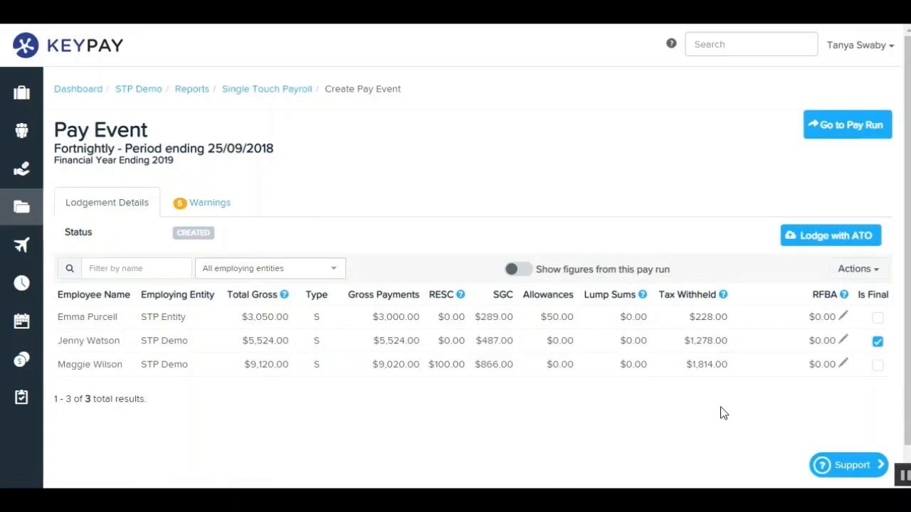
# Try to add the employee excluded by validation errors to the pay event.
pyautogui.click(860, 272)
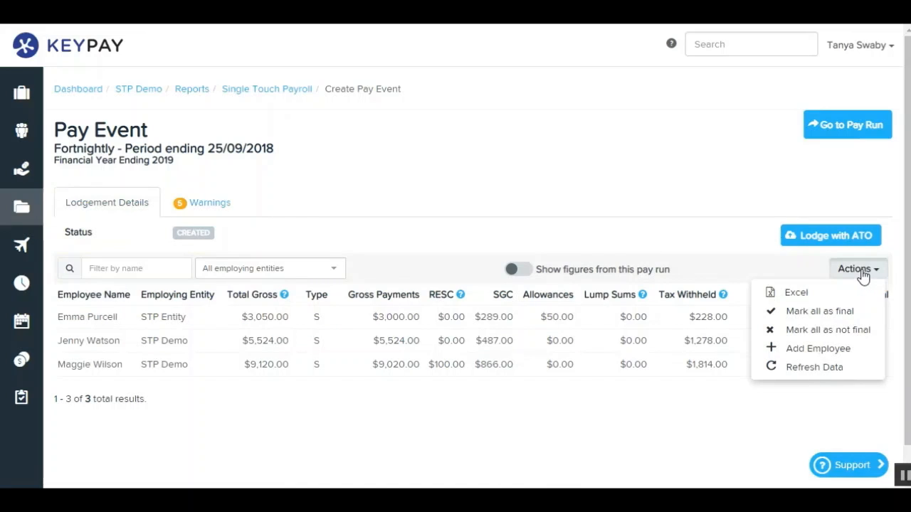
pyautogui.click(849, 348)
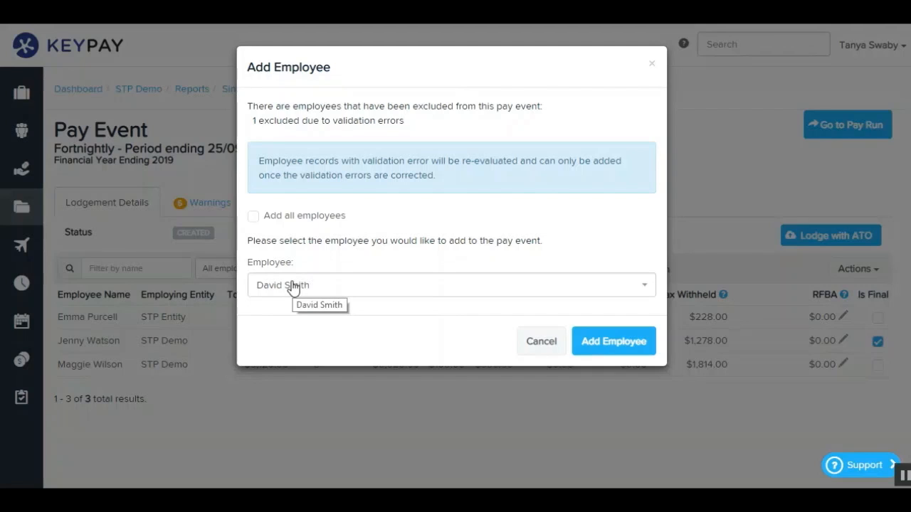
pyautogui.click(644, 348)
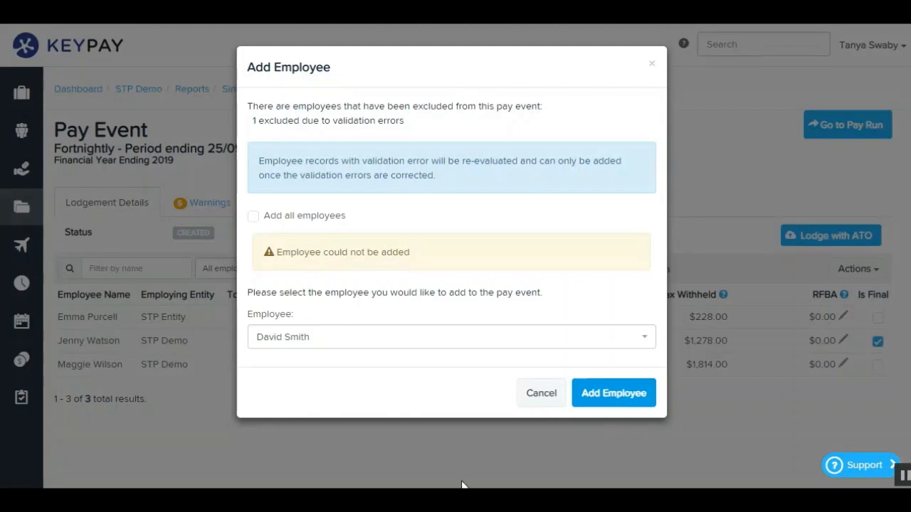
pyautogui.click(538, 397)
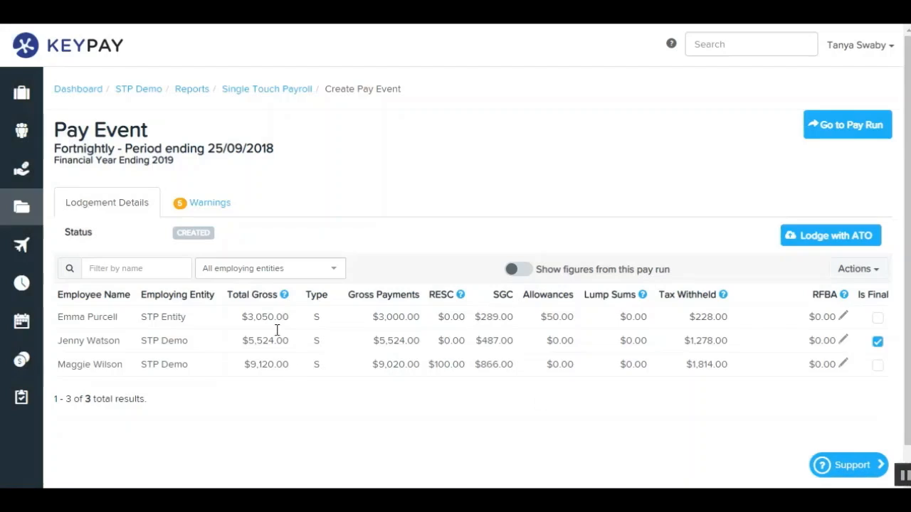
# Open the excluded employee's tax file declaration from the pay event warnings, replace the tax file number and save the declaration.
pyautogui.click(219, 208)
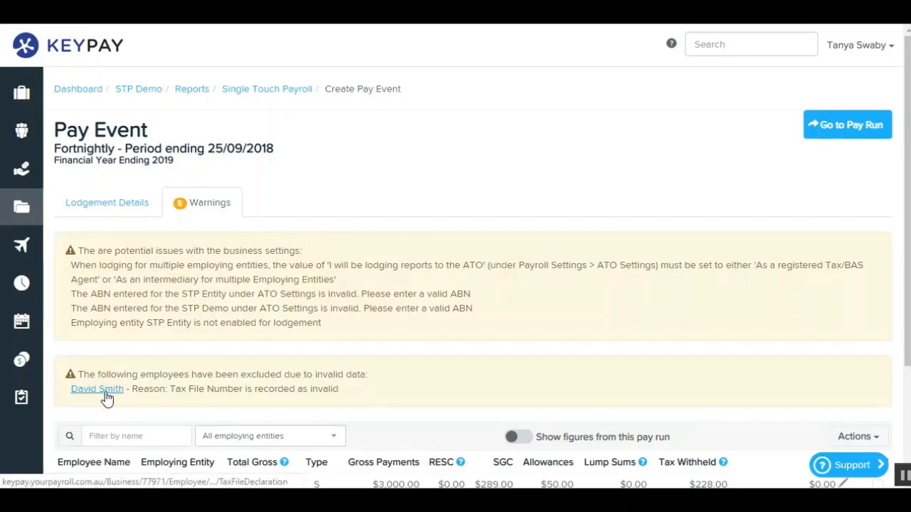
pyautogui.click(97, 389)
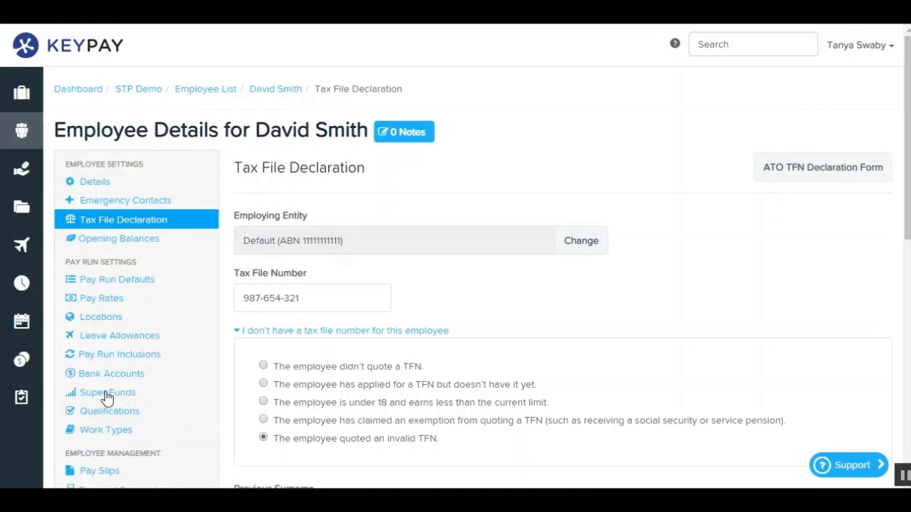
pyautogui.click(250, 298)
pyautogui.moveTo(250, 298); pyautogui.dragTo(367, 302)
pyautogui.write('111-111-111')
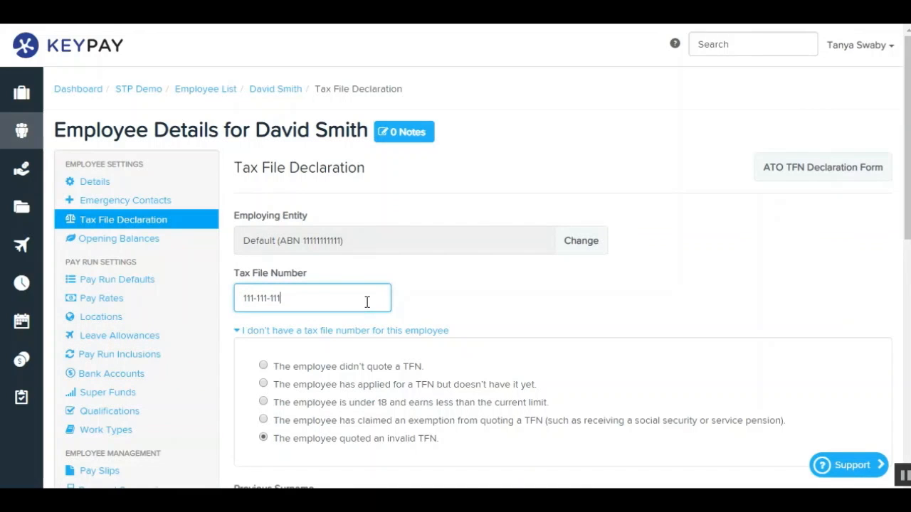
pyautogui.scroll(-10, 367, 306)
pyautogui.click(252, 427)
pyautogui.scroll(1, 140, 336)
pyautogui.scroll(10, 140, 336)
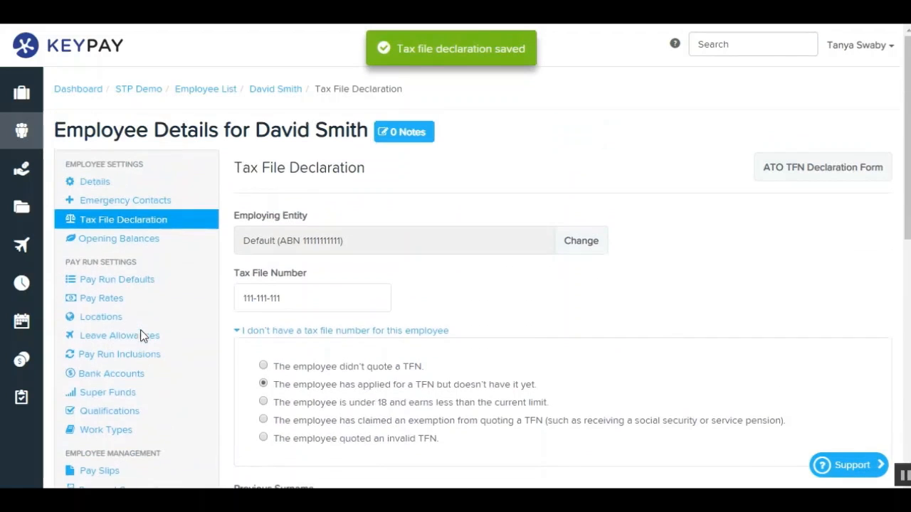
# Return to the fortnightly pay event, add the employee excluded by validation errors and check which actions are available.
pyautogui.moveTo(21, 93)
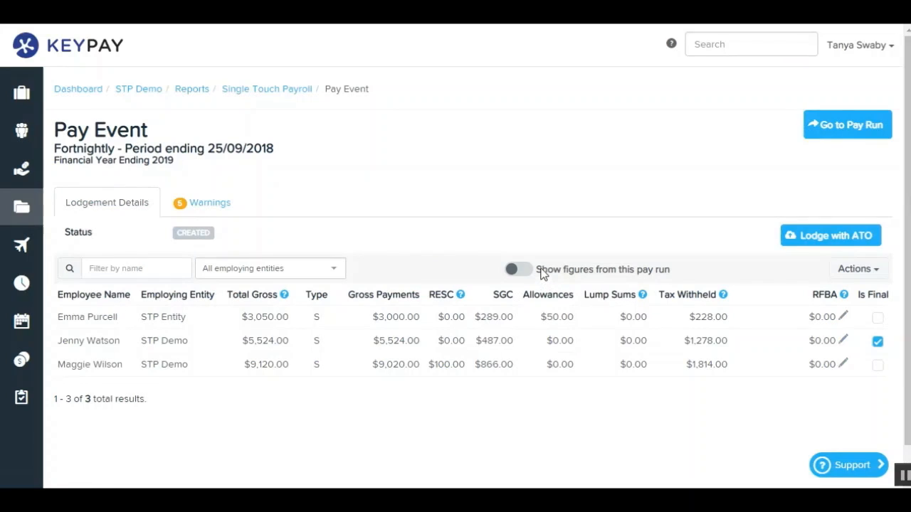
pyautogui.click(876, 270)
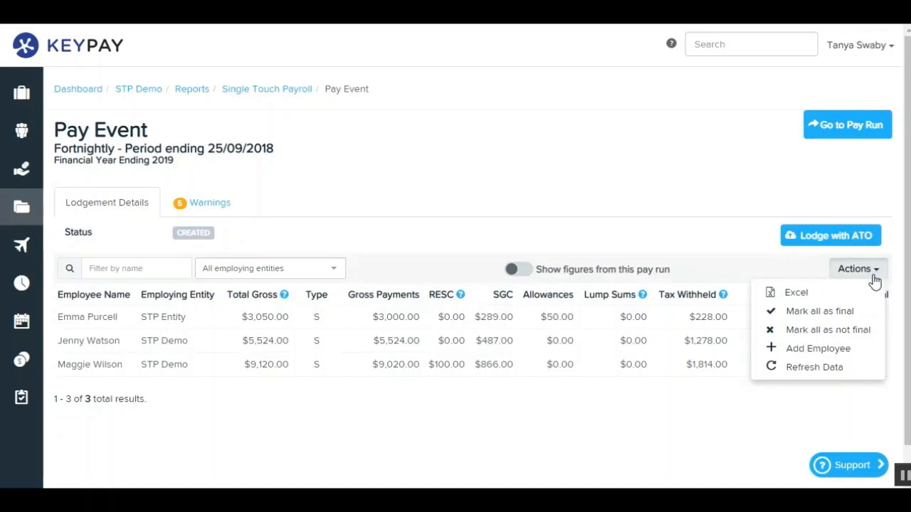
pyautogui.click(847, 348)
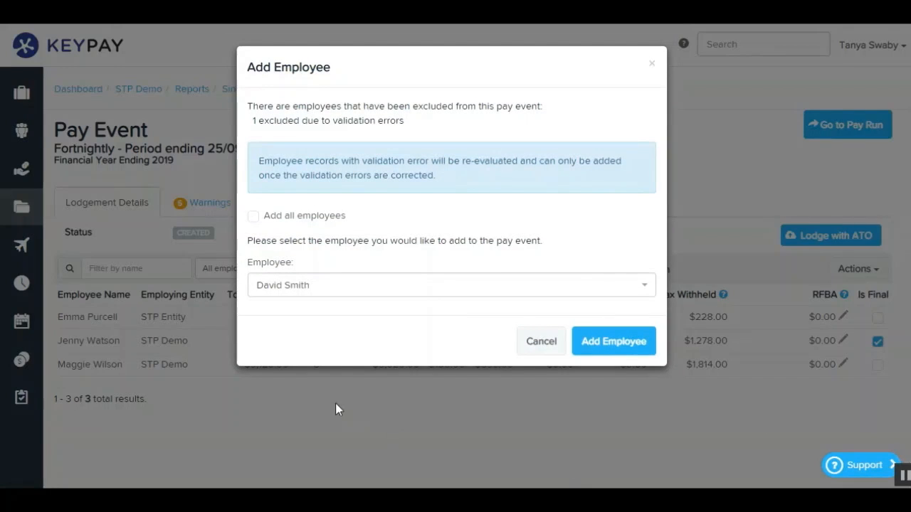
pyautogui.click(601, 346)
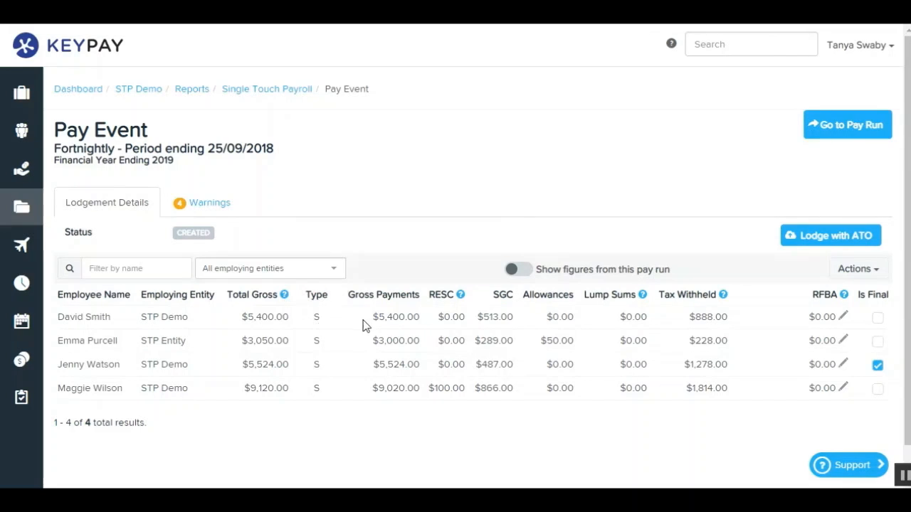
pyautogui.click(869, 275)
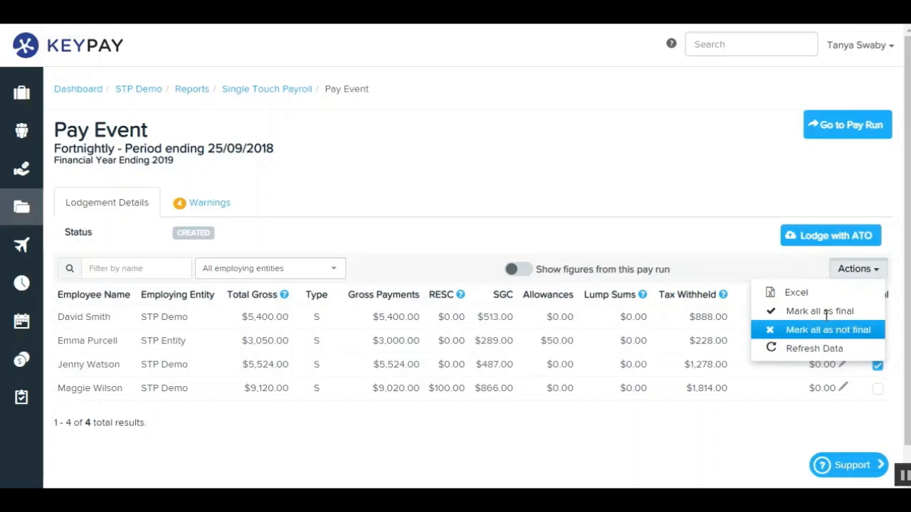
pyautogui.click(863, 274)
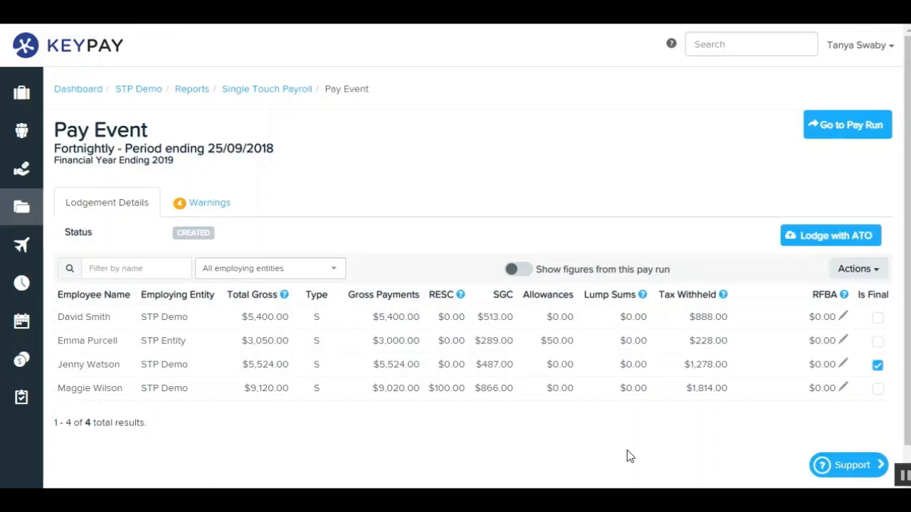
# Lodge the pay event with the ATO, signing the declaration to authorise lodgement, and dismiss the lodgement progress.
pyautogui.click(842, 239)
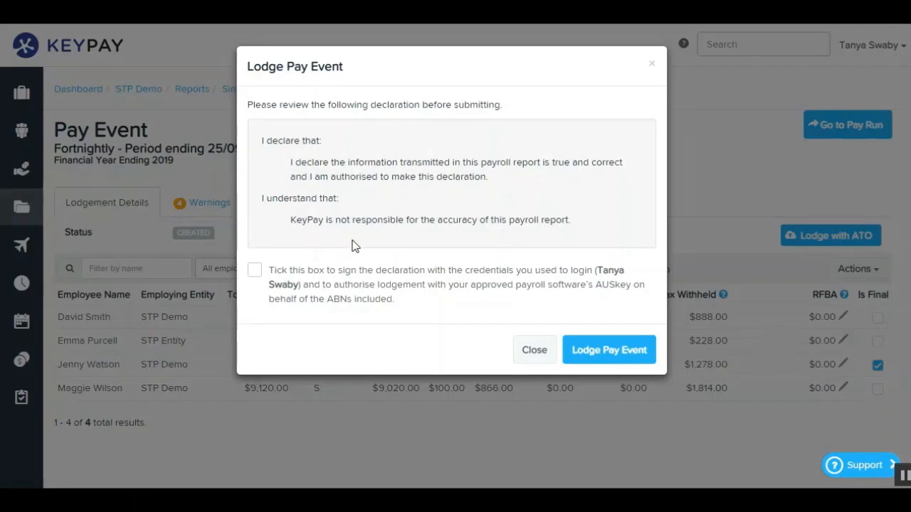
pyautogui.click(610, 350)
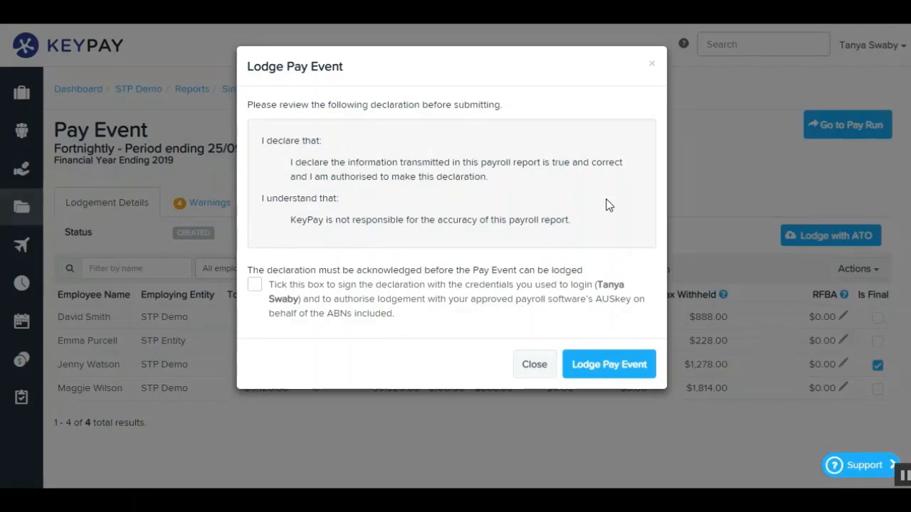
pyautogui.click(254, 285)
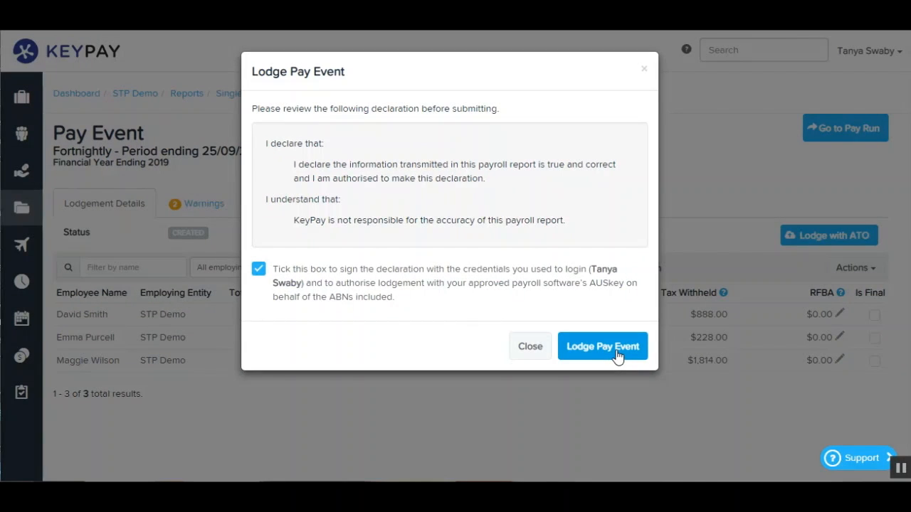
pyautogui.click(617, 355)
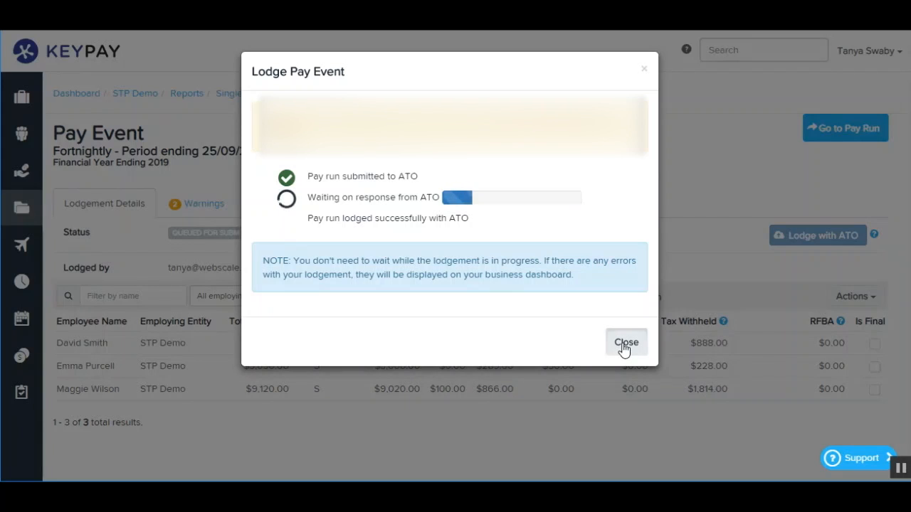
pyautogui.click(626, 344)
# Check the lodgement details of the pay event for the period ending 25/09/2018 from the Single Touch Payroll report.
pyautogui.click(147, 99)
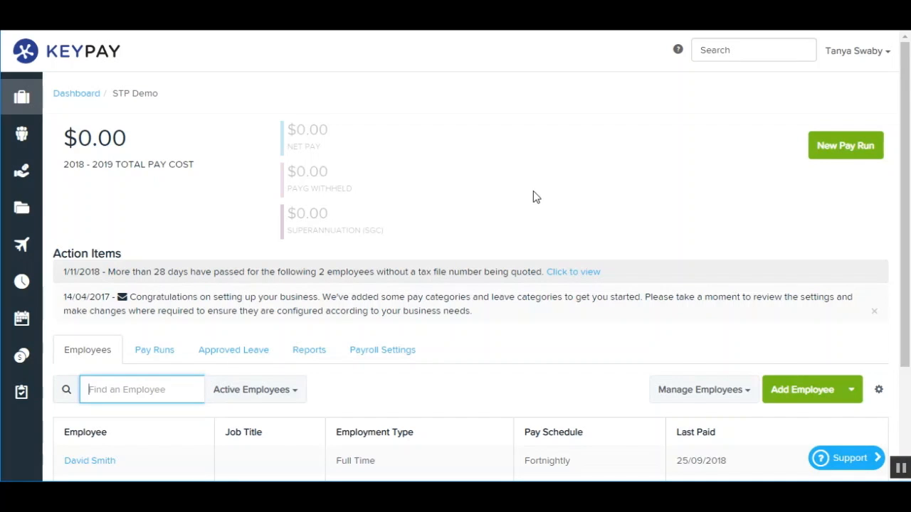
pyautogui.click(314, 357)
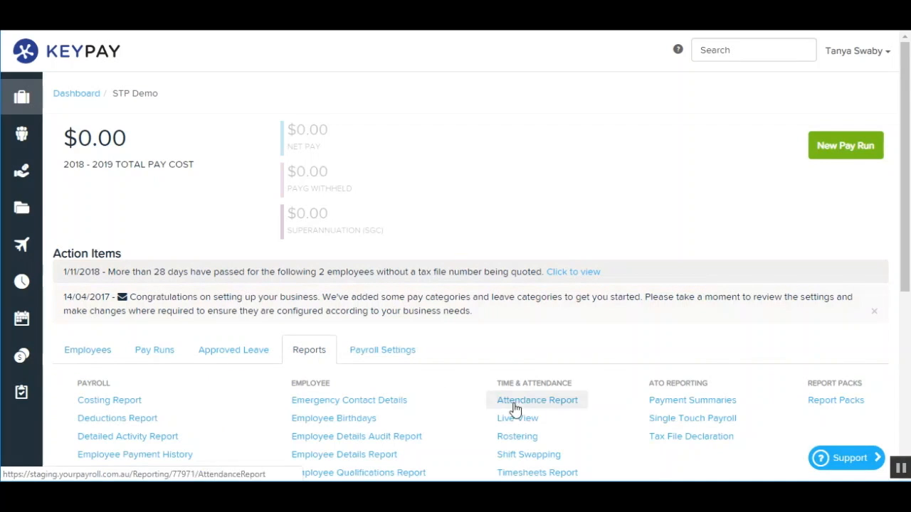
pyautogui.click(658, 426)
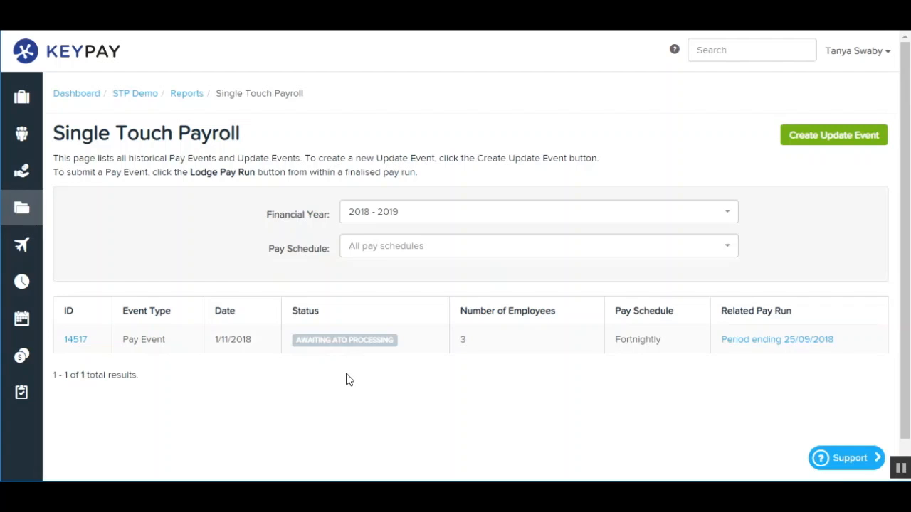
pyautogui.click(74, 341)
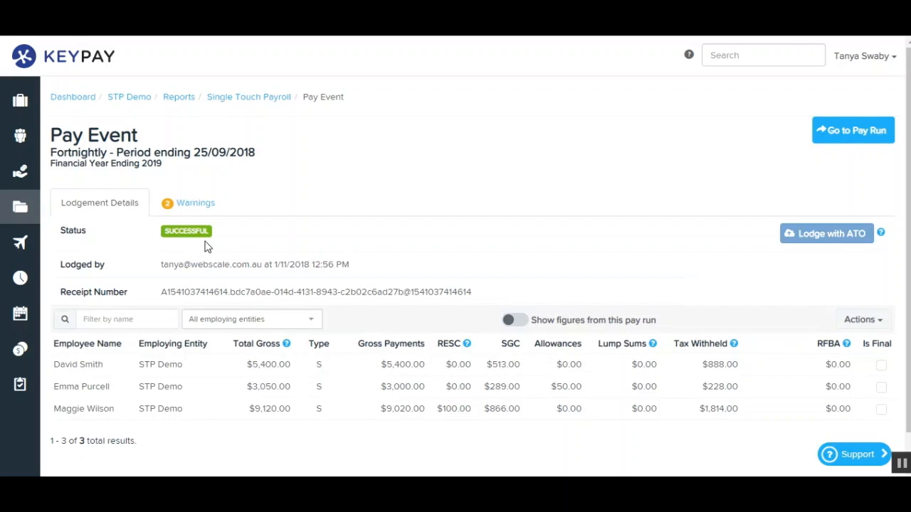
pyautogui.click(254, 105)
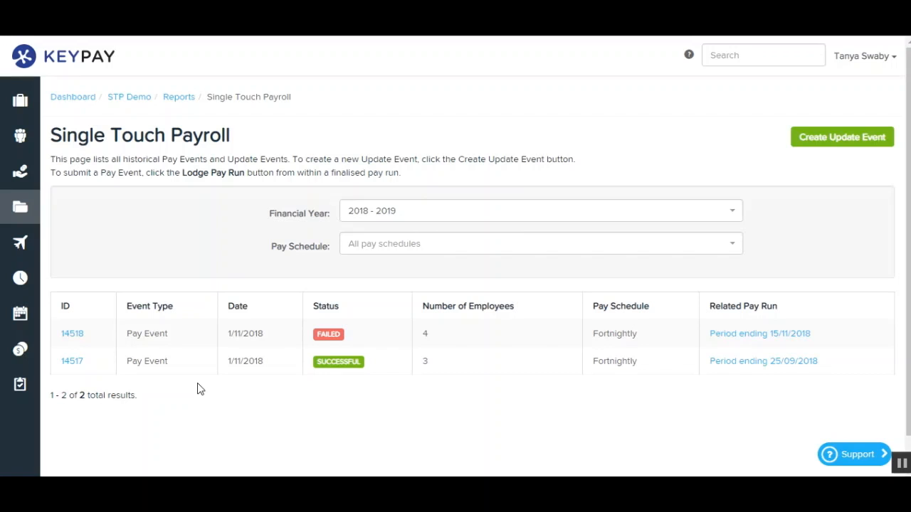
# Examine the ATO lodgement indicators of both fortnightly pay runs in the STP Demo business's pay run list.
pyautogui.click(139, 102)
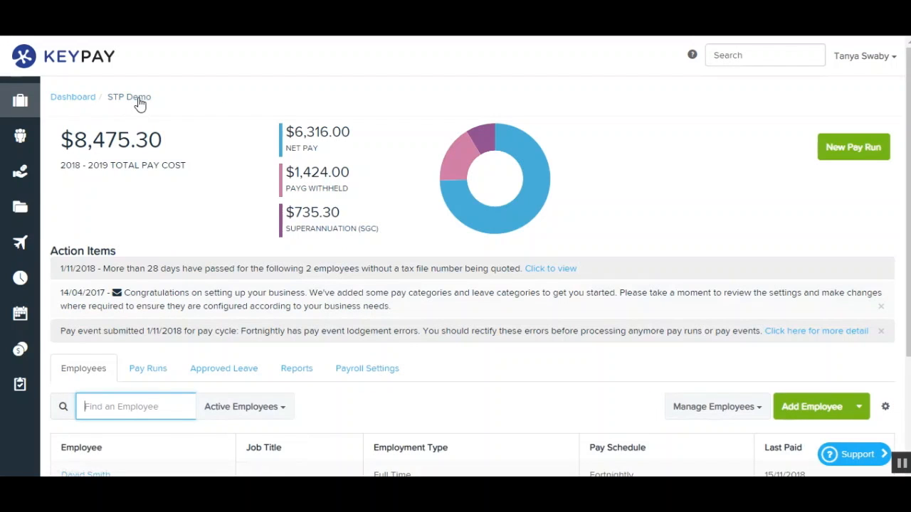
pyautogui.click(148, 368)
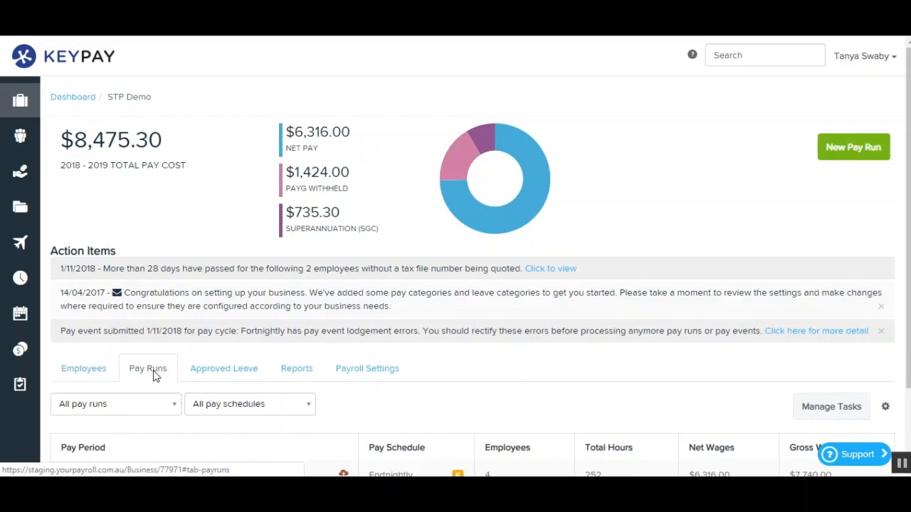
pyautogui.scroll(-3, 153, 376)
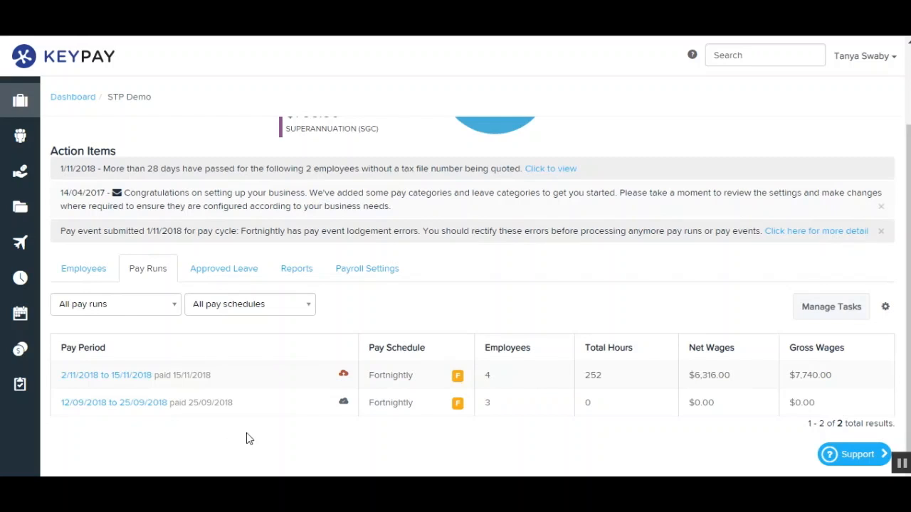
pyautogui.moveTo(346, 407)
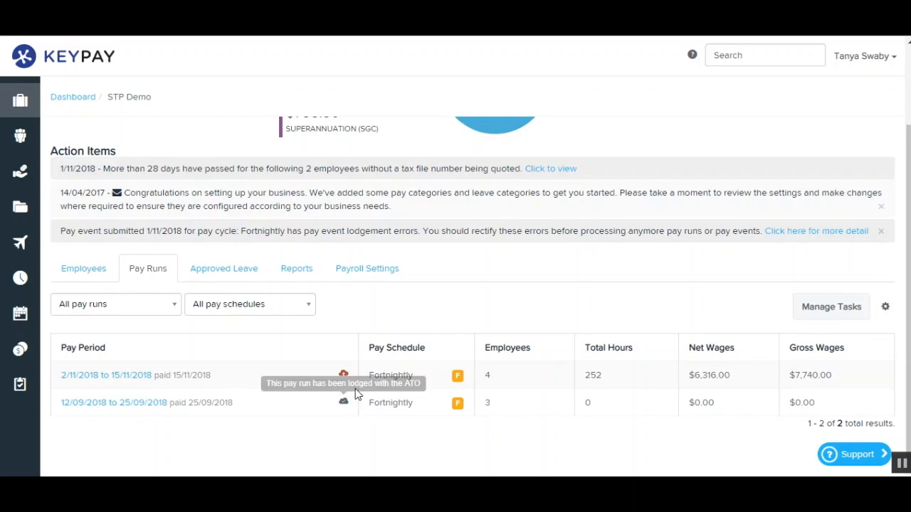
pyautogui.moveTo(345, 385)
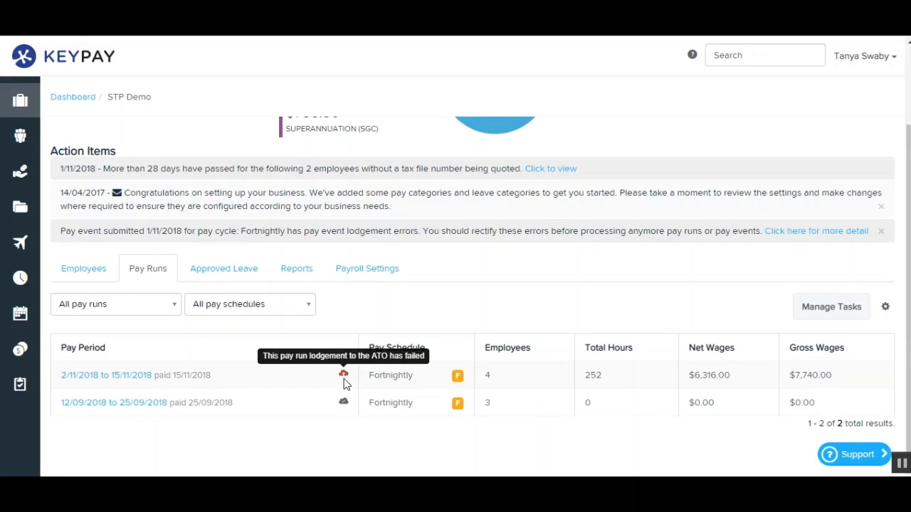
# Review the lodgement status of the 12/09/2018 to 25/09/2018 and 2/11/2018 to 15/11/2018 pay runs and leave for the business dashboard.
pyautogui.click(144, 405)
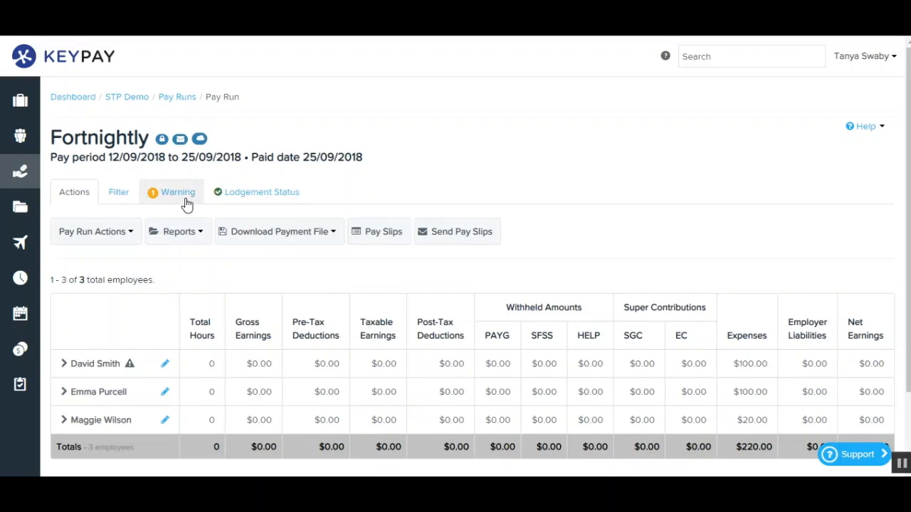
pyautogui.click(250, 199)
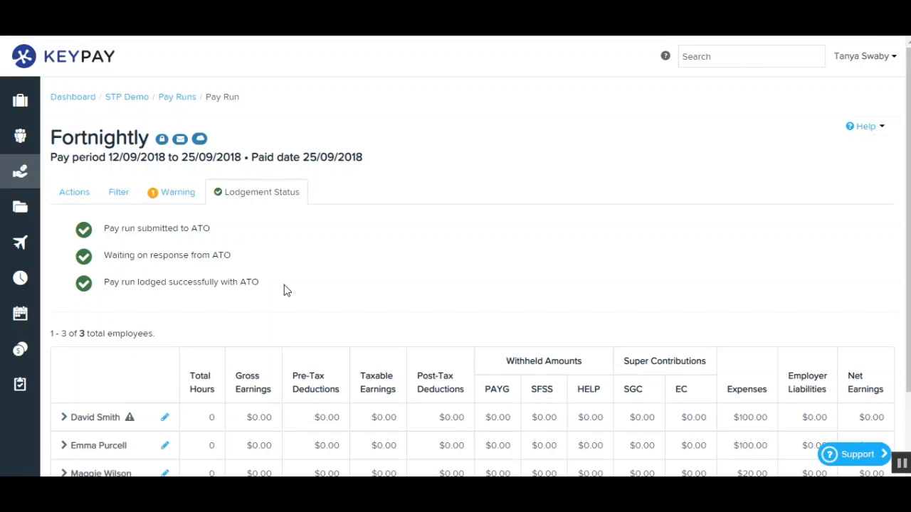
pyautogui.click(171, 102)
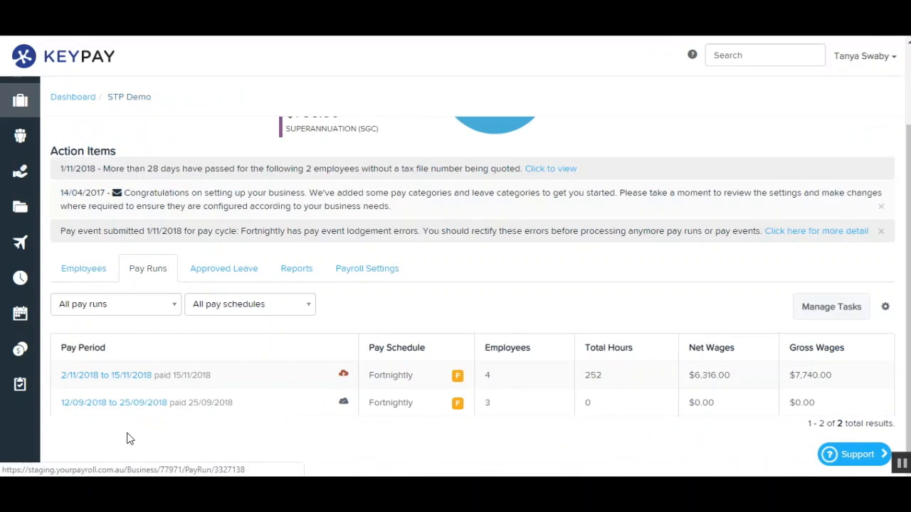
pyautogui.click(128, 382)
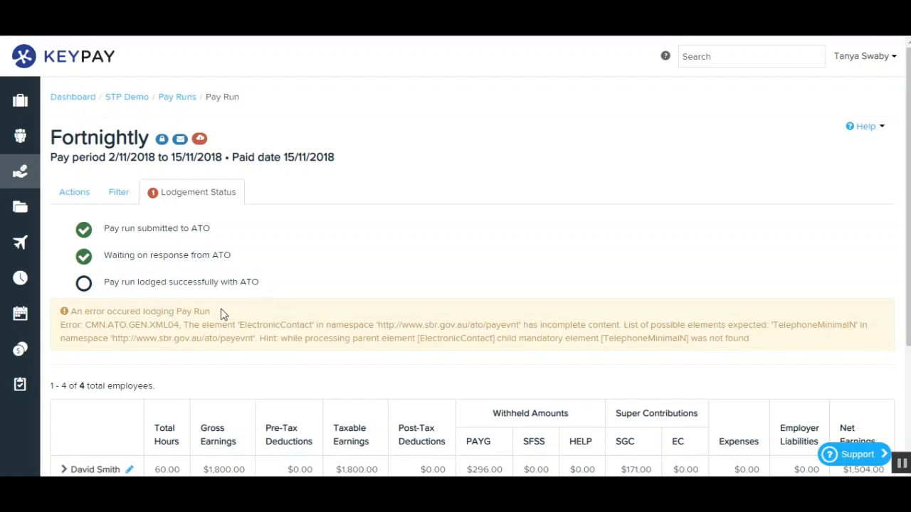
pyautogui.click(125, 96)
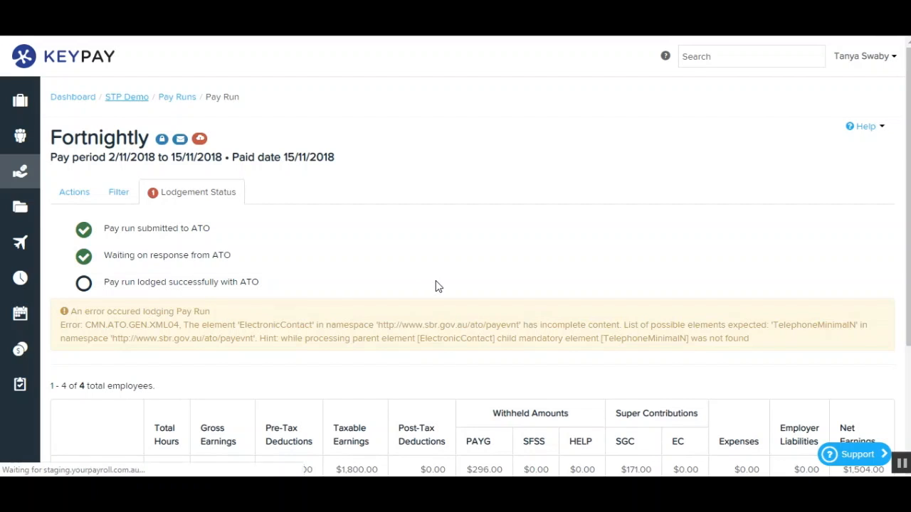